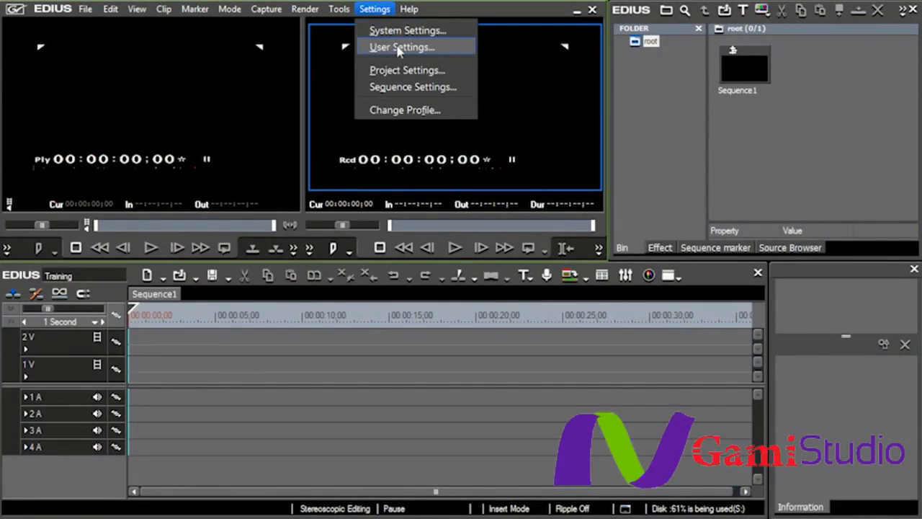
- Open the user settings and examine the Timeline options, including the available waveform and clip thumbnail modes
left_click(398, 48)
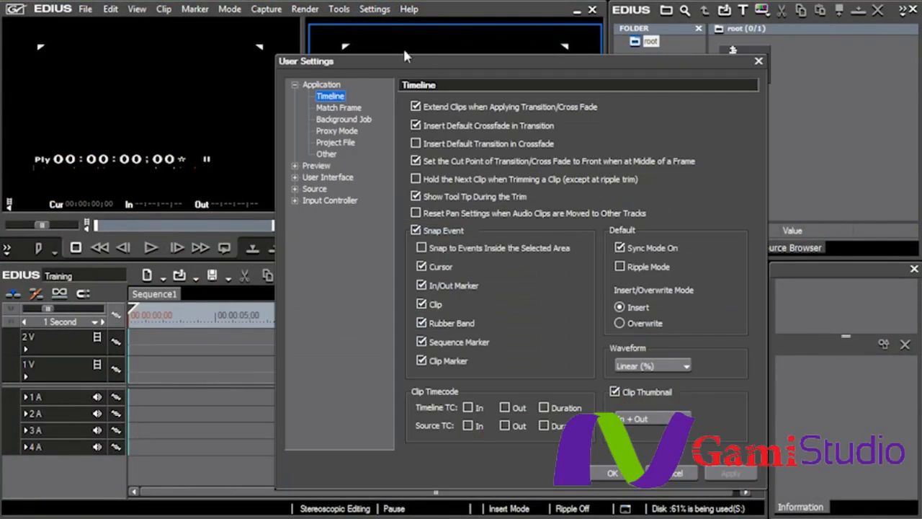
left_click_drag(417, 61, 378, 44)
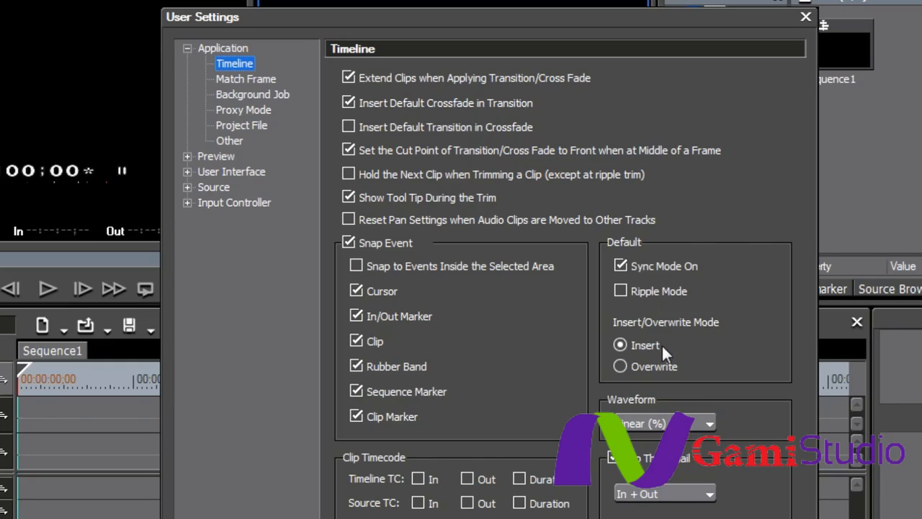
left_click(710, 425)
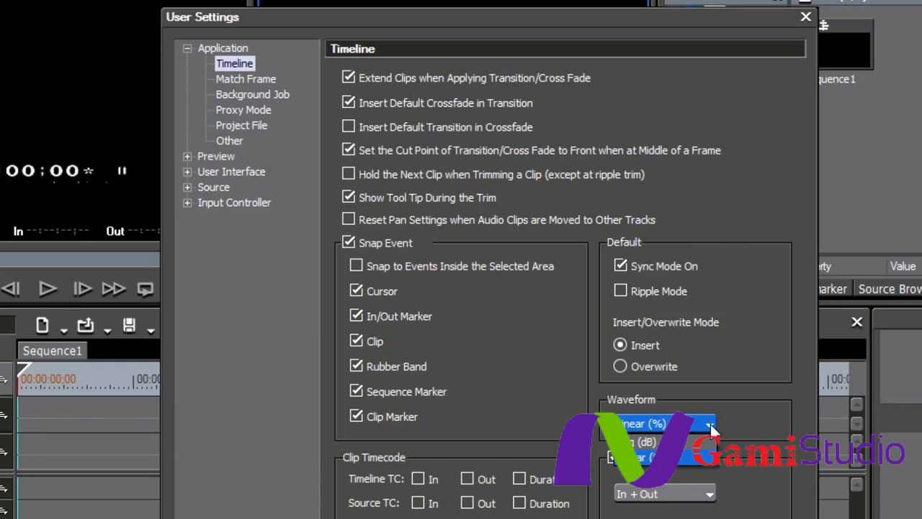
left_click(710, 428)
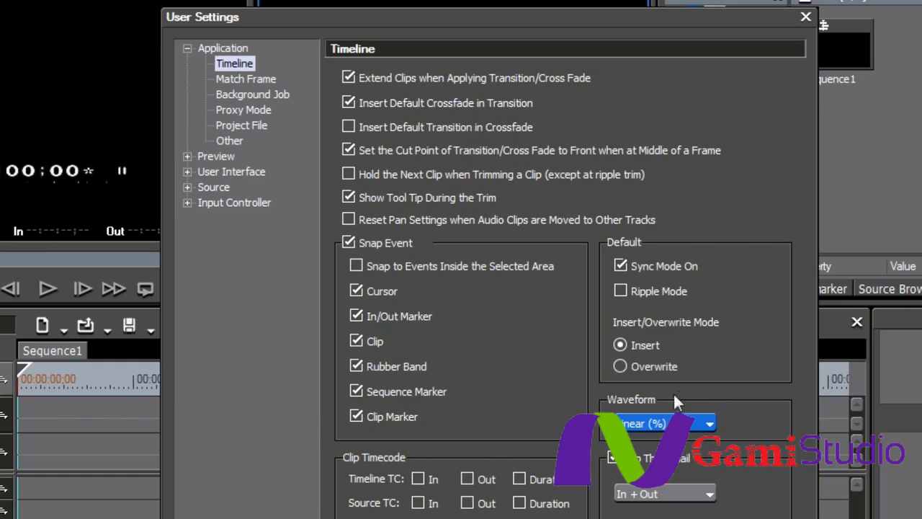
left_click(709, 493)
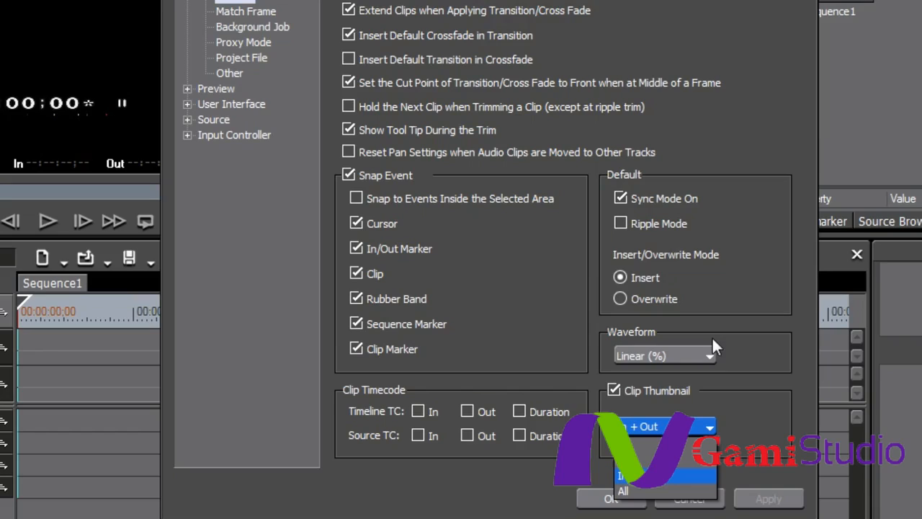
left_click(662, 480)
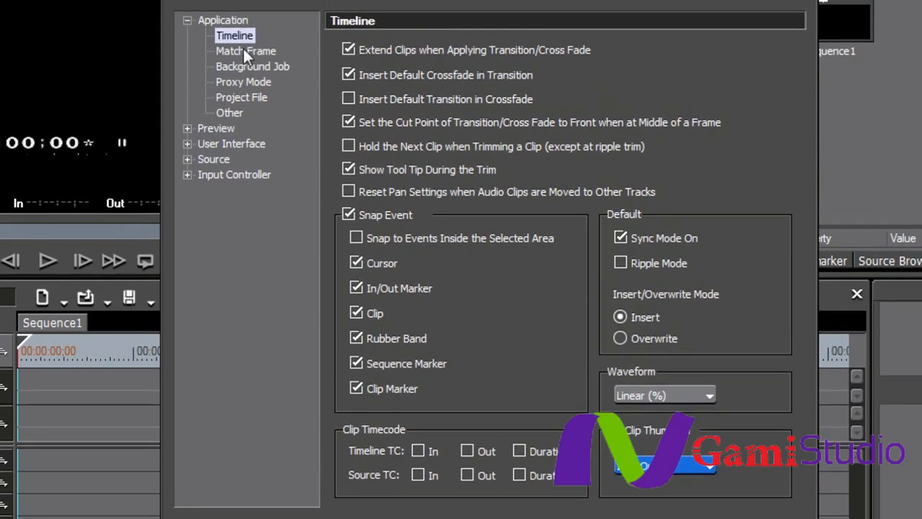
- Review the Match Frame, Background Job and Proxy Mode pages of the application settings
left_click(242, 11)
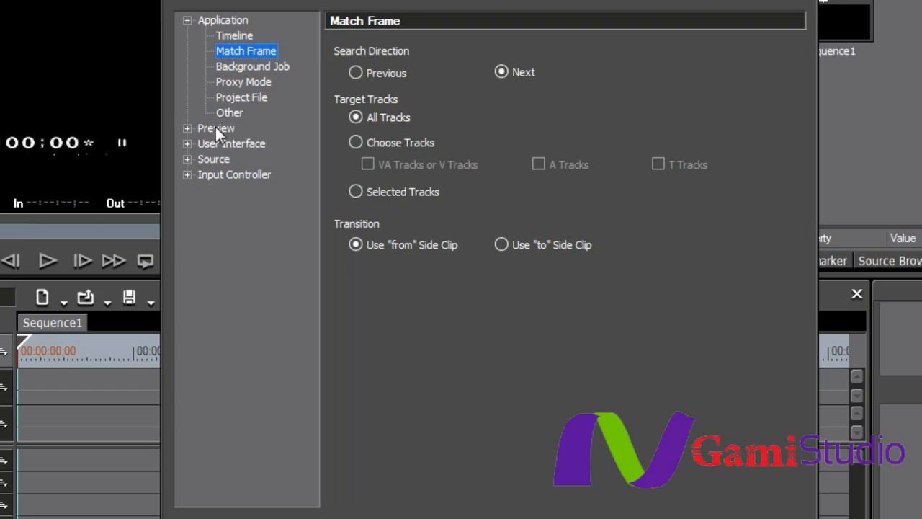
left_click(237, 66)
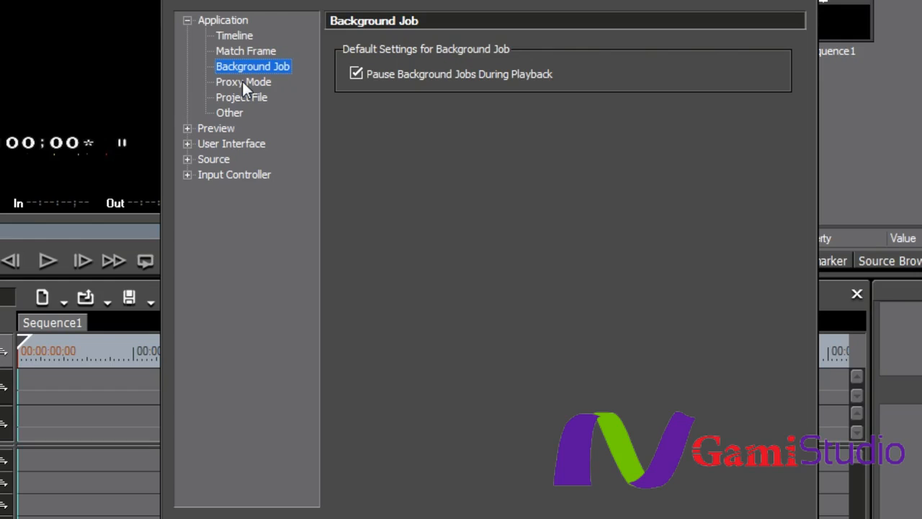
left_click(243, 84)
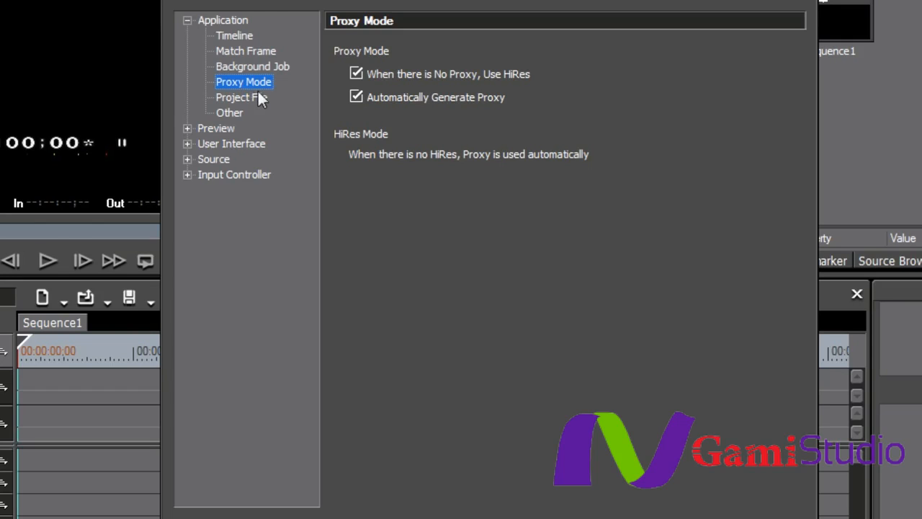
- Set the default file name in the Project File settings to "Type Project name Here!!!"
left_click(259, 97)
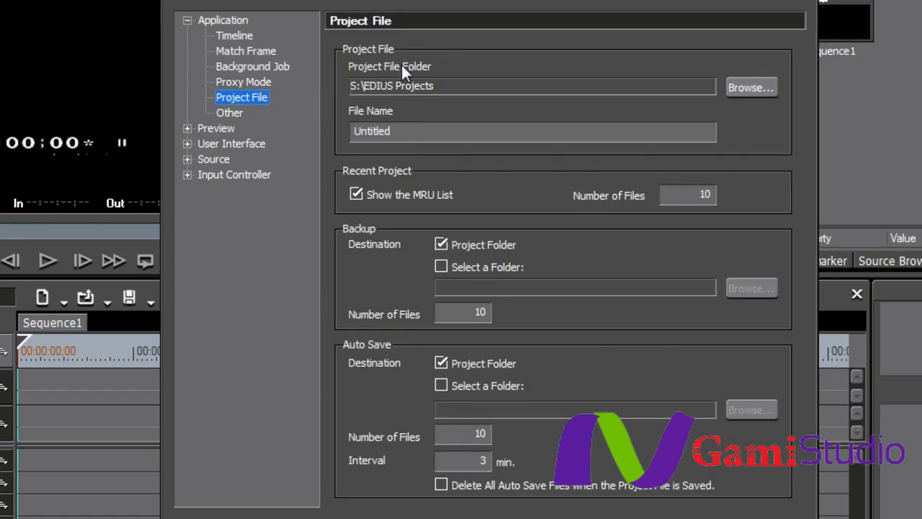
left_click_drag(400, 130, 353, 132)
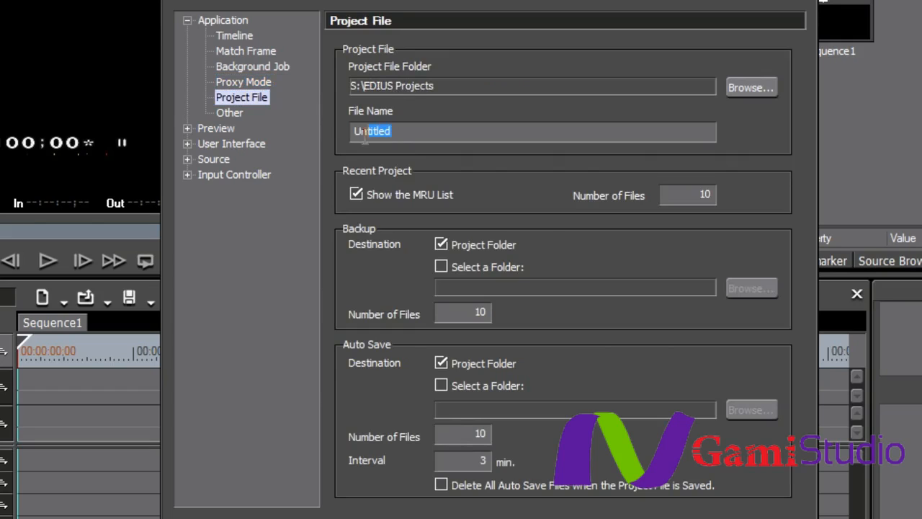
type("Type Project name ")
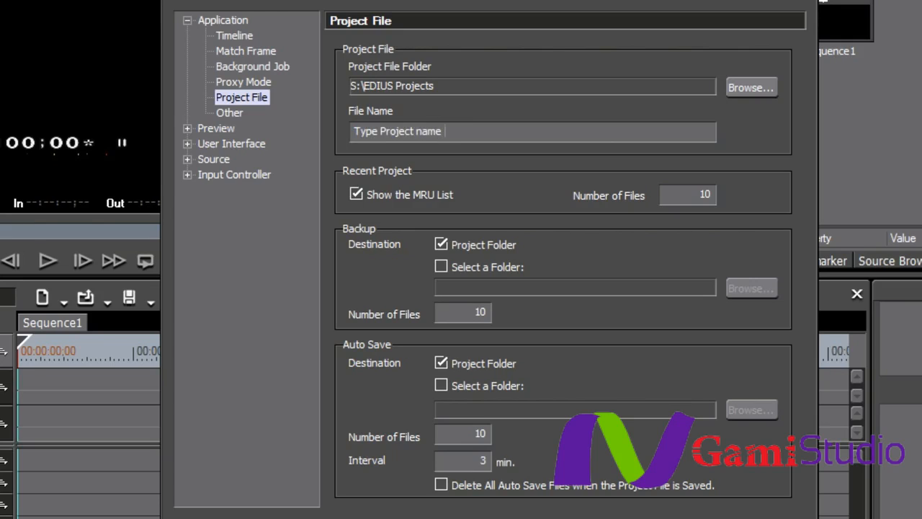
type("Here!!!")
- Examine the Other application settings and all Preview pages, from Playback through Pre-Roll Editing
left_click(238, 113)
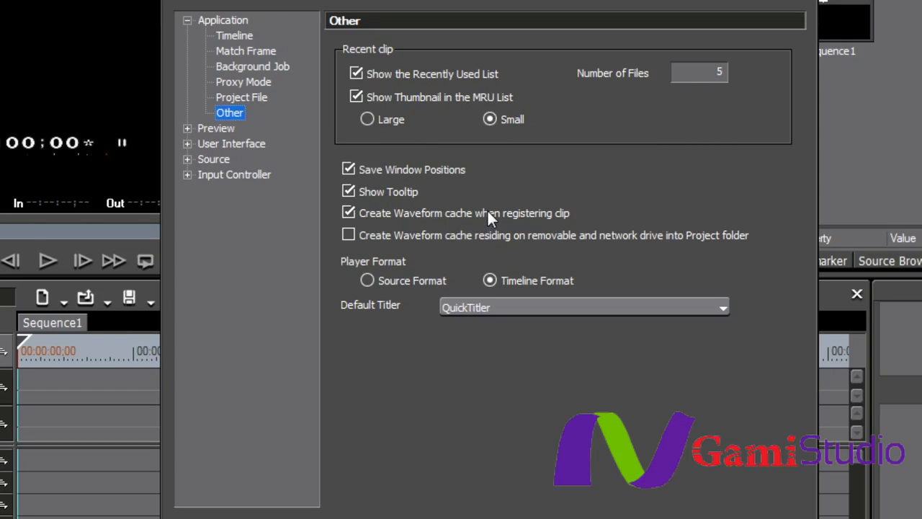
left_click(187, 128)
left_click(225, 144)
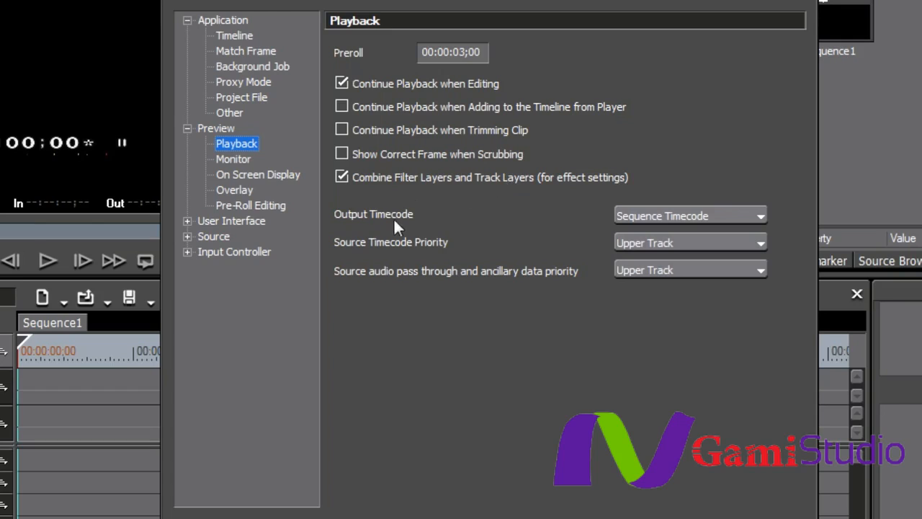
left_click(232, 162)
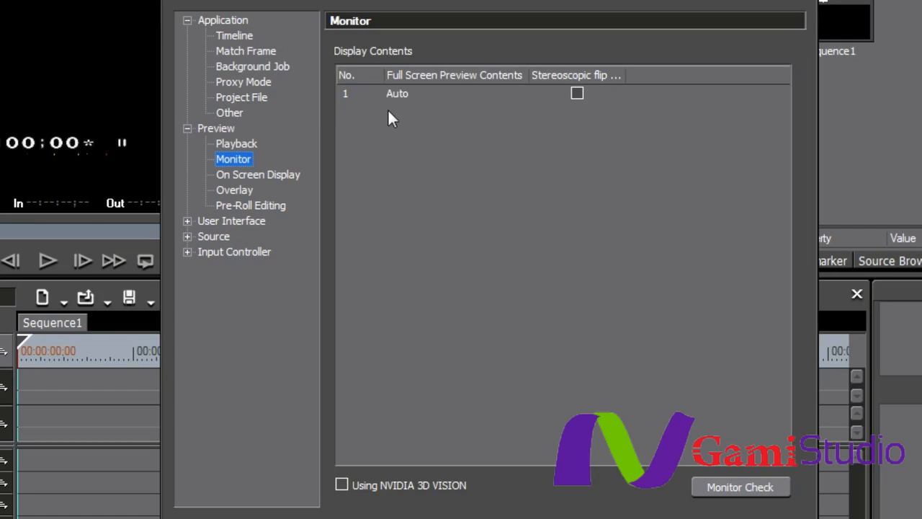
left_click(236, 176)
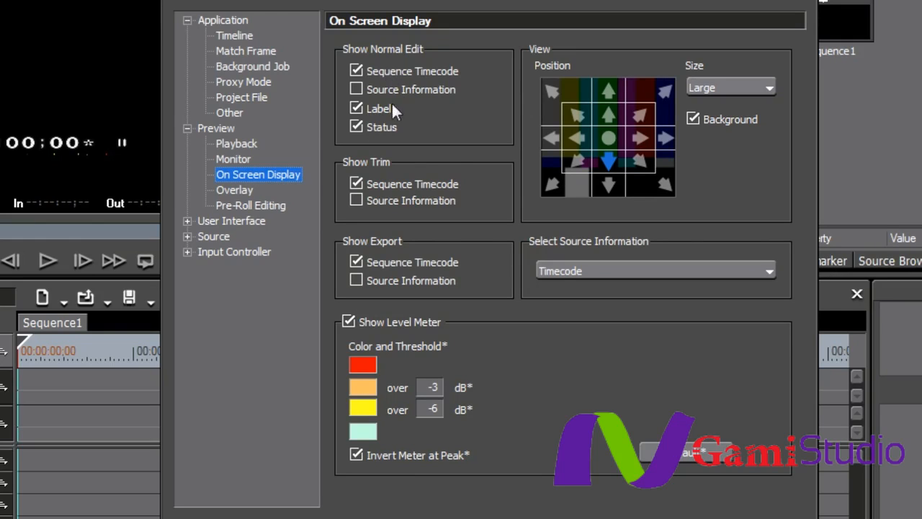
left_click(245, 190)
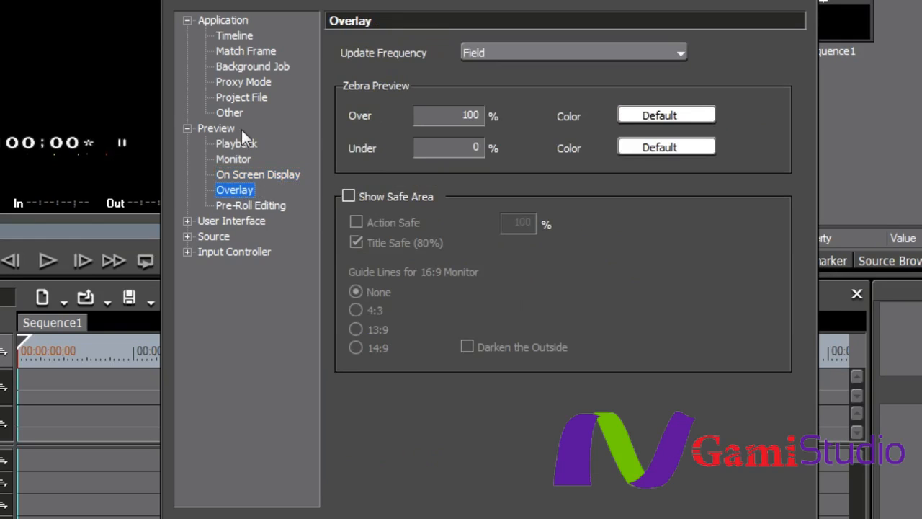
left_click(233, 207)
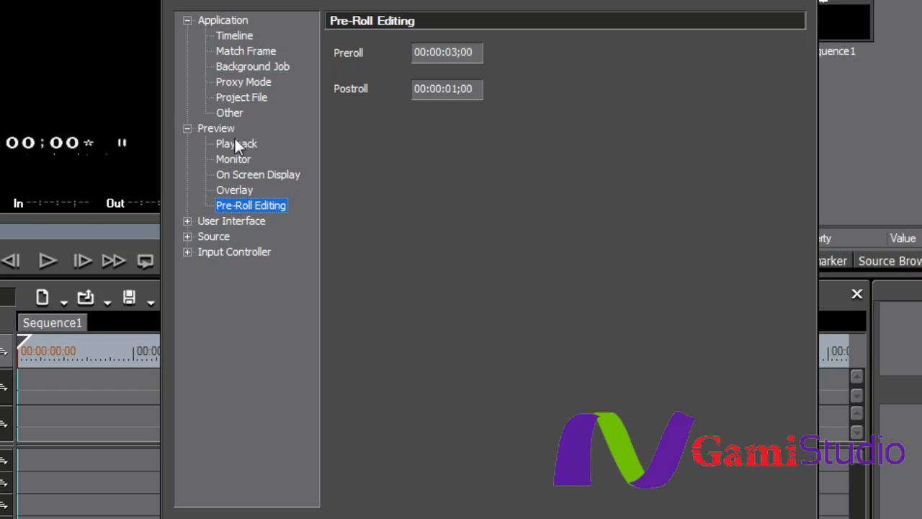
- Find the Fade-out button with the filter "Fade", add it to the current Timeline buttons and apply the change
left_click(187, 221)
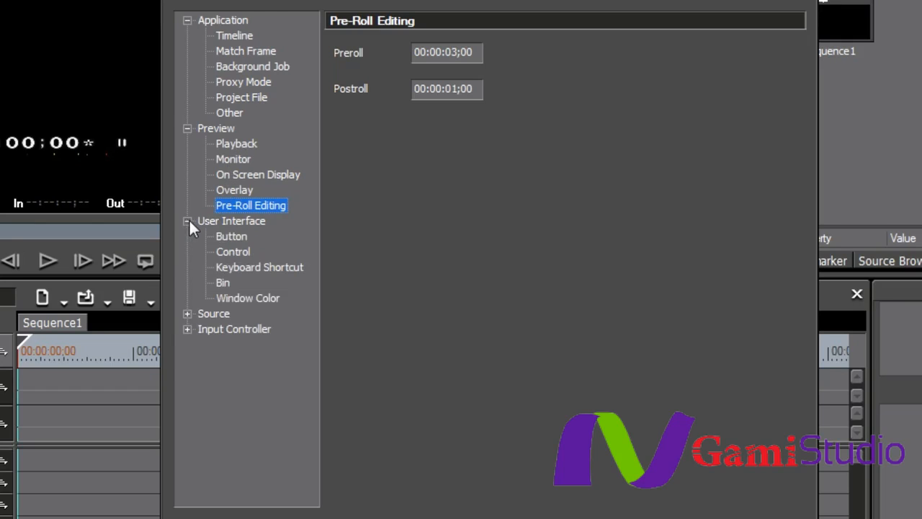
left_click(231, 236)
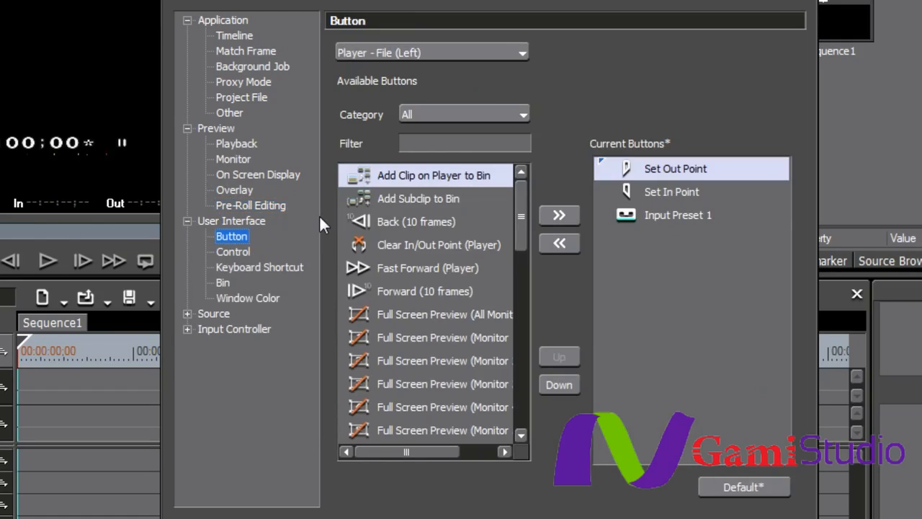
left_click(522, 56)
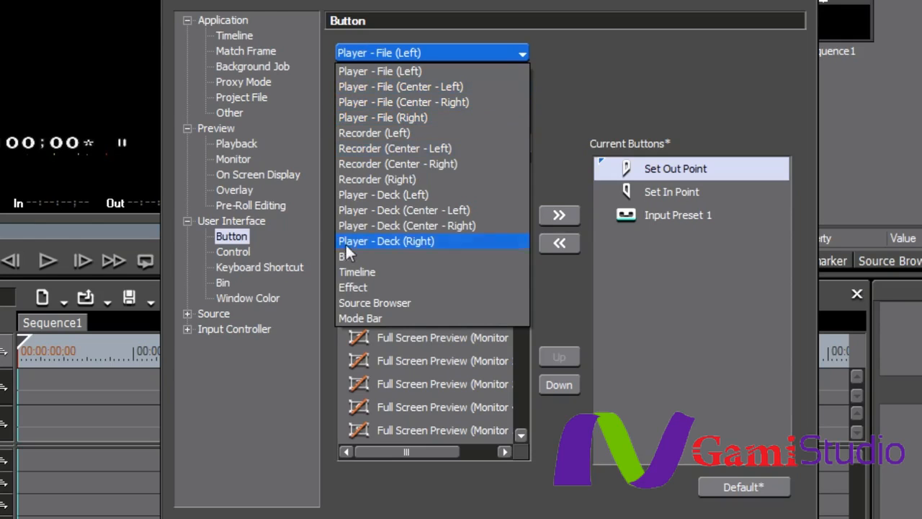
left_click(347, 271)
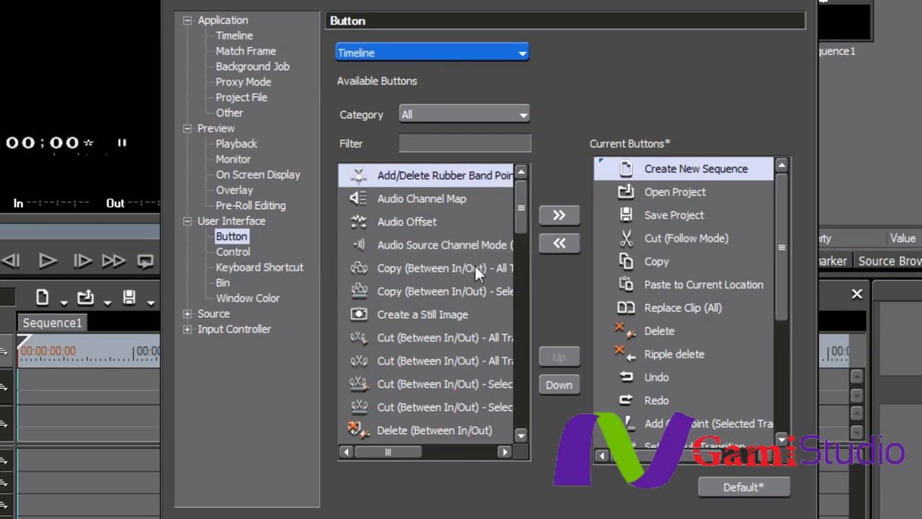
left_click(435, 141)
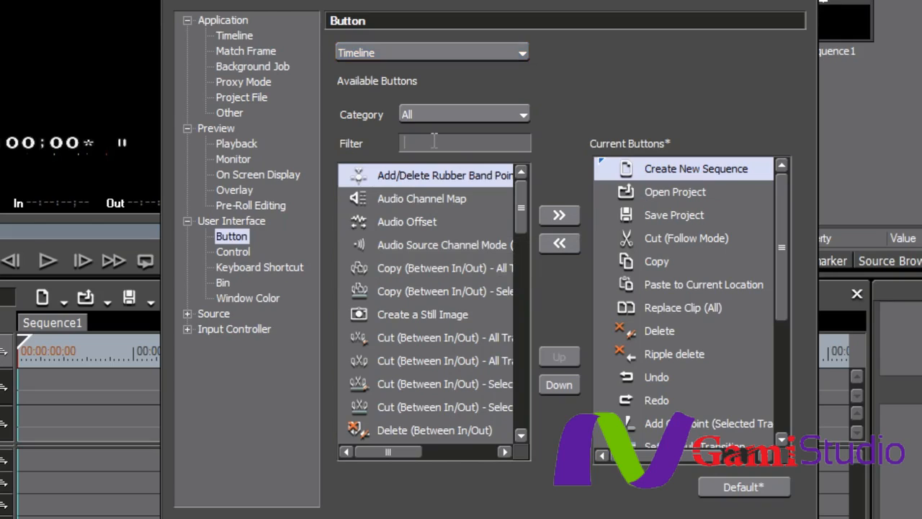
type("Fade")
left_click(398, 198)
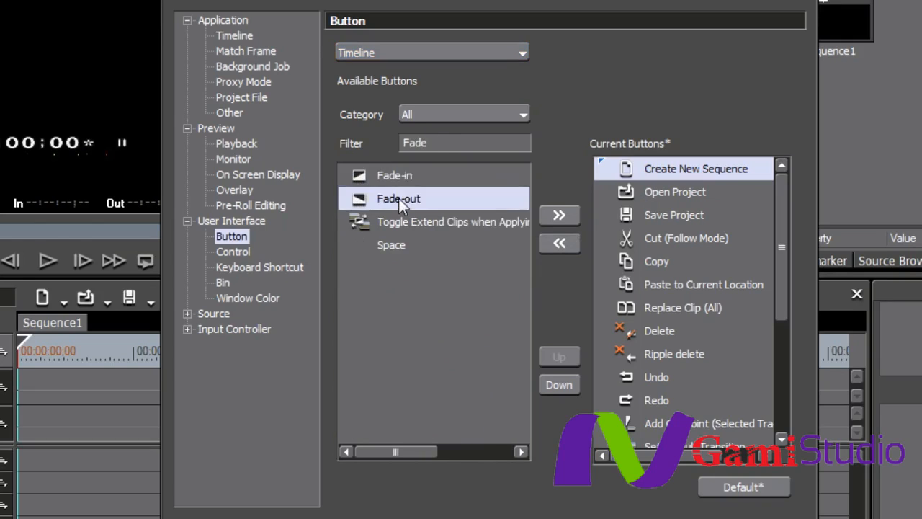
left_click(554, 216)
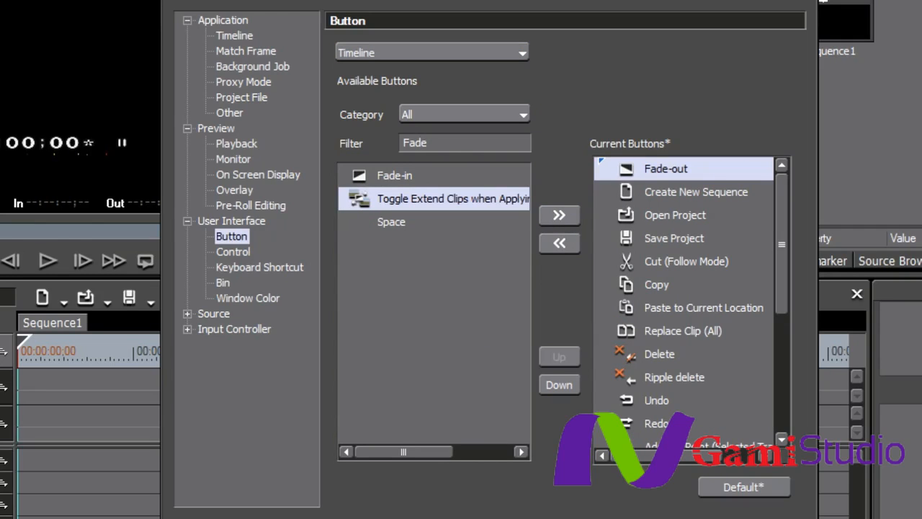
left_click(749, 518)
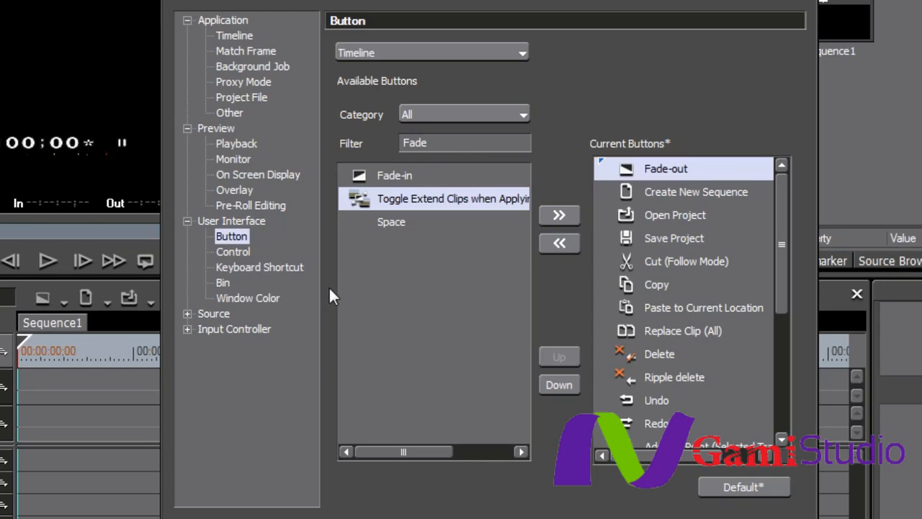
- Turn off the Total timecode display for both the player and the recorder in the Control settings
left_click(236, 250)
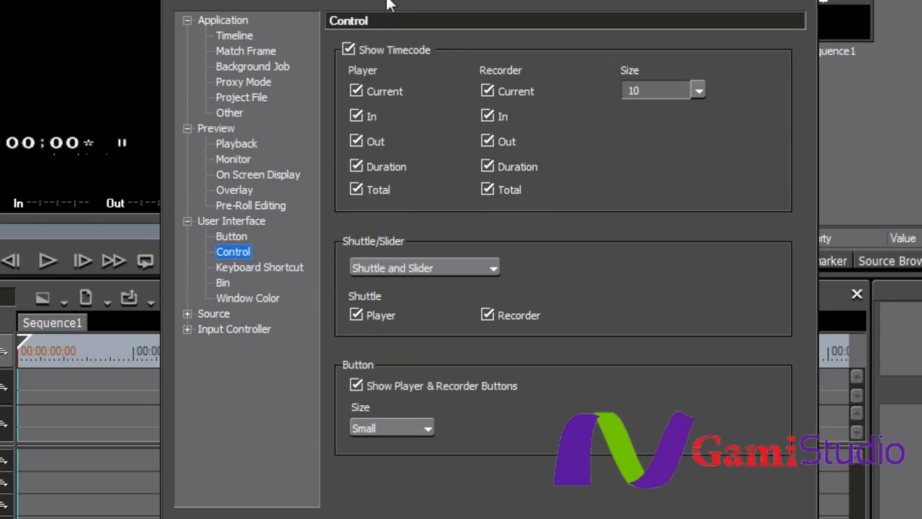
left_click_drag(388, 0, 425, 6)
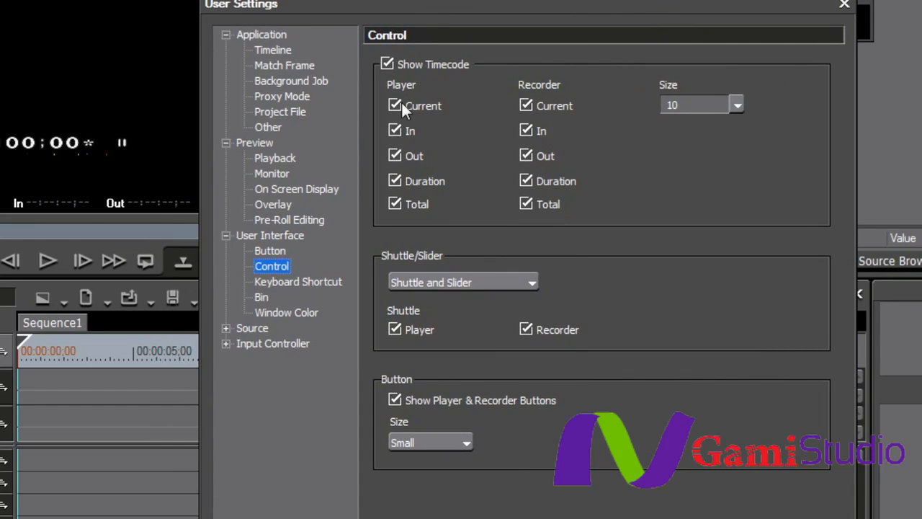
left_click(394, 205)
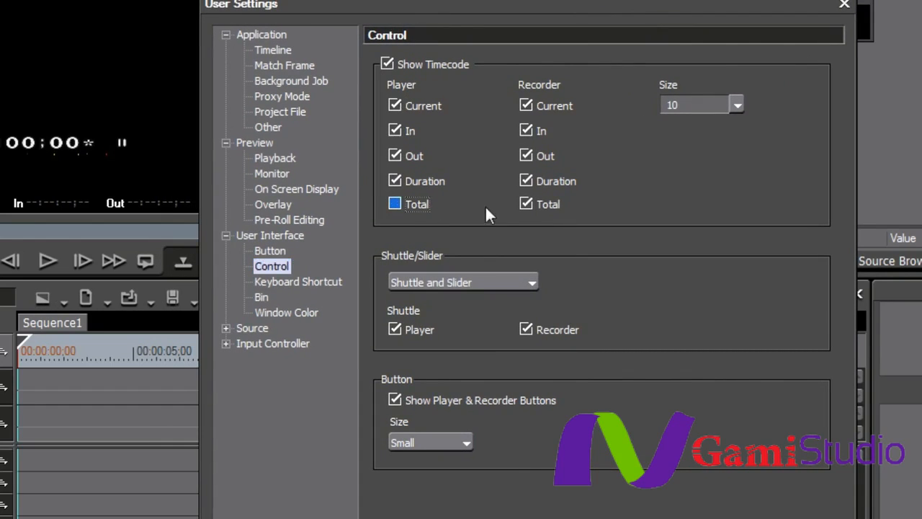
left_click(526, 203)
left_click(525, 156)
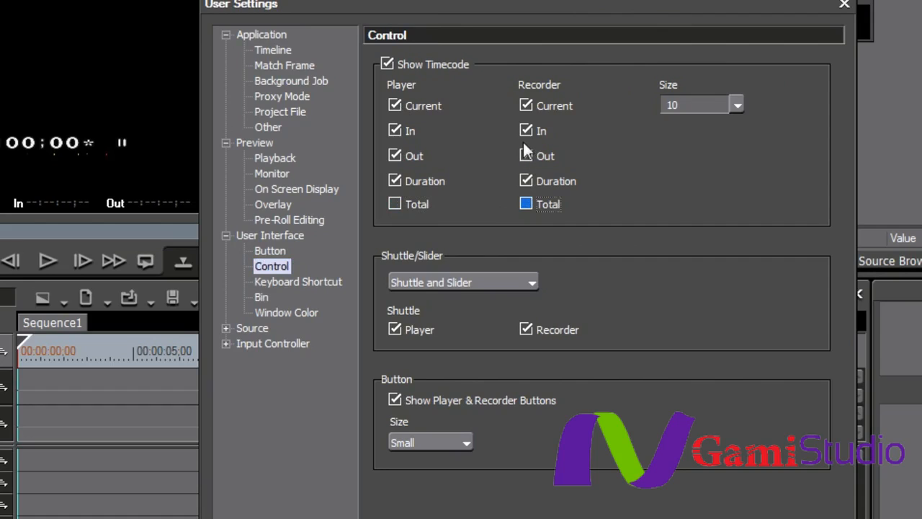
left_click(737, 104)
left_click(738, 105)
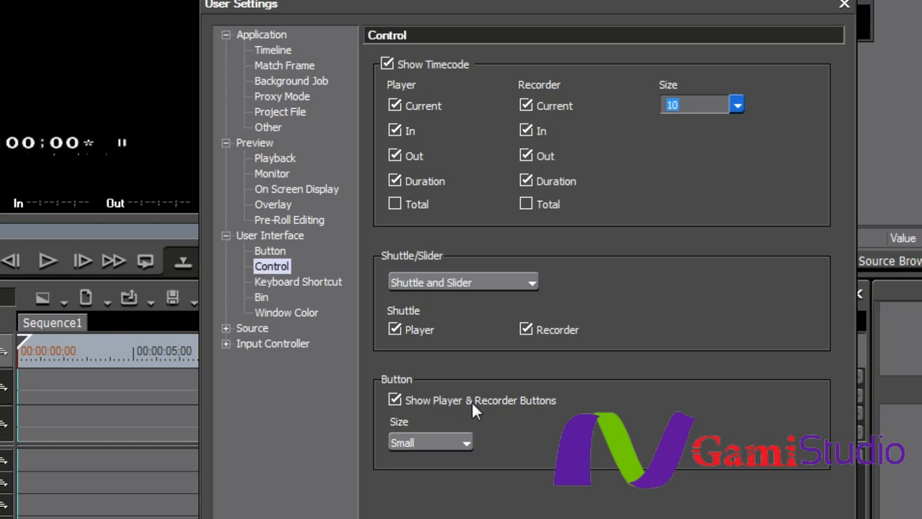
- Sort the keyboard shortcut list by assignment and look through to the operations that have no key assigned
left_click(284, 278)
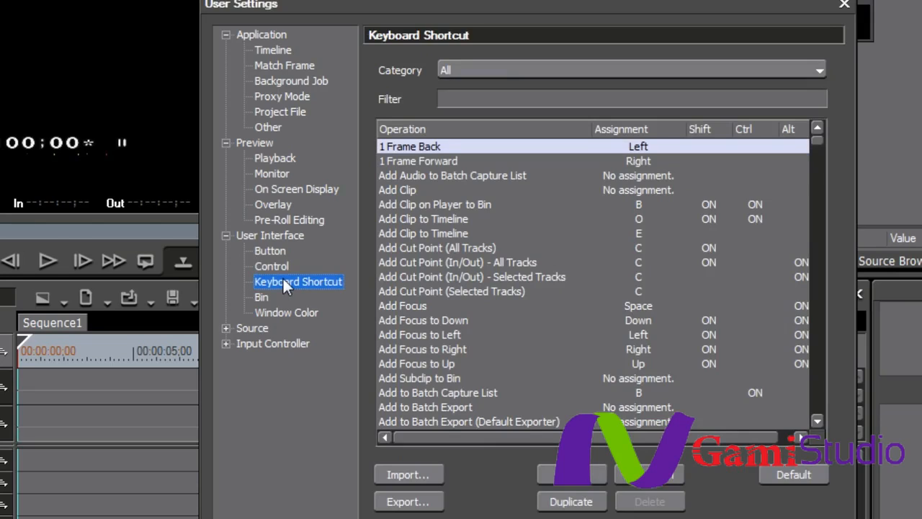
left_click(647, 130)
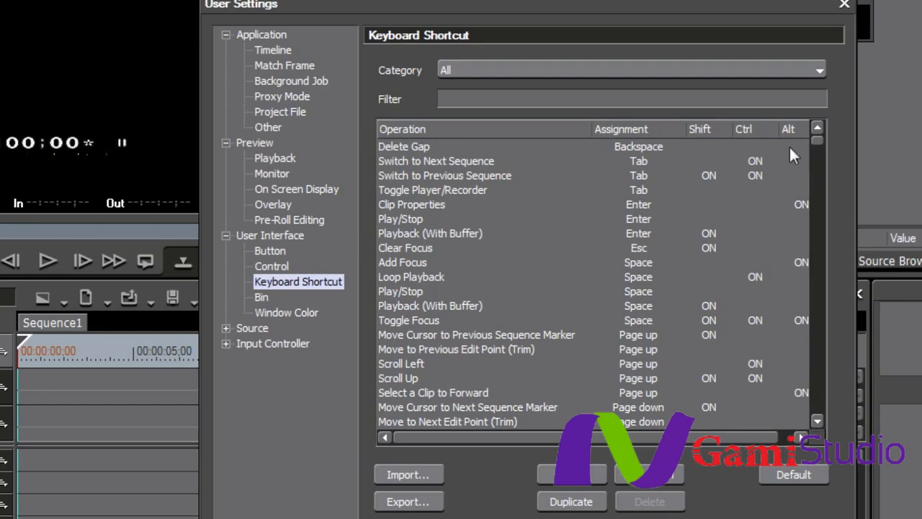
left_click_drag(818, 141, 820, 261)
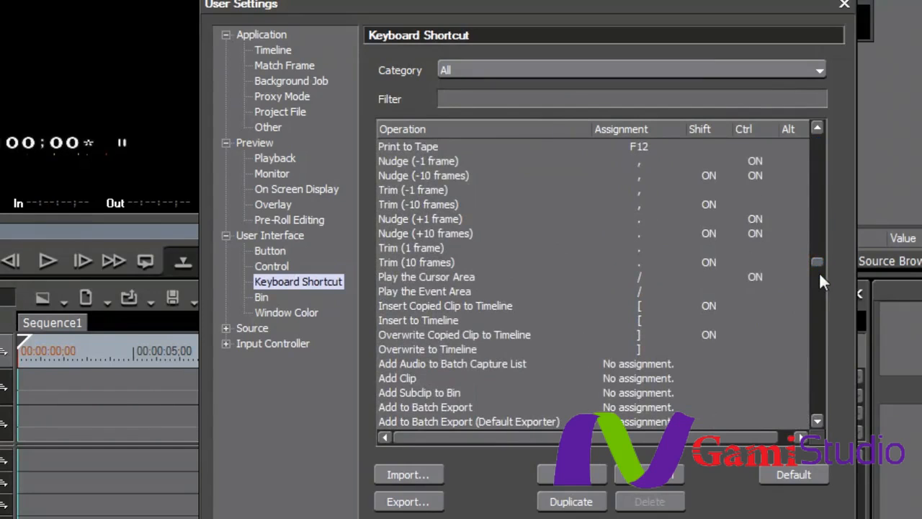
left_click_drag(815, 421, 815, 421)
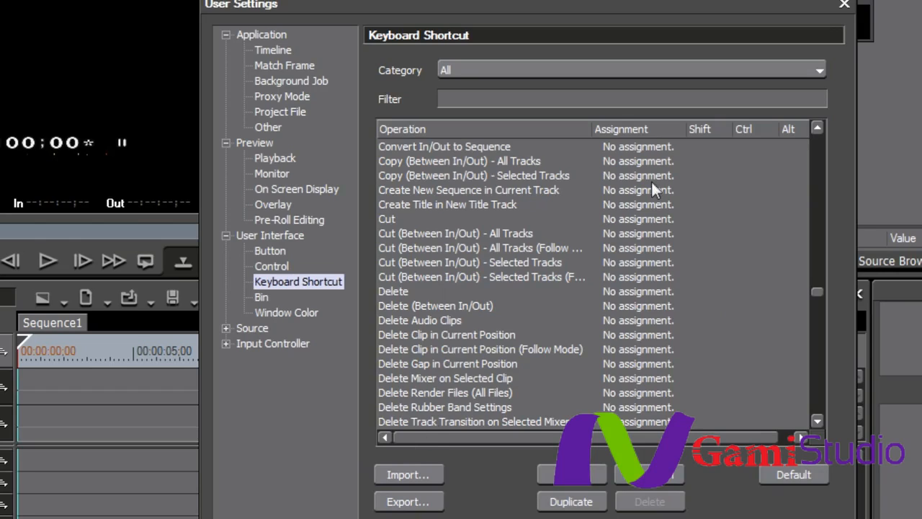
- Open the key assignment map for the Cut operation and examine the shortcuts already bound to keys such as I and Y
left_click(388, 219)
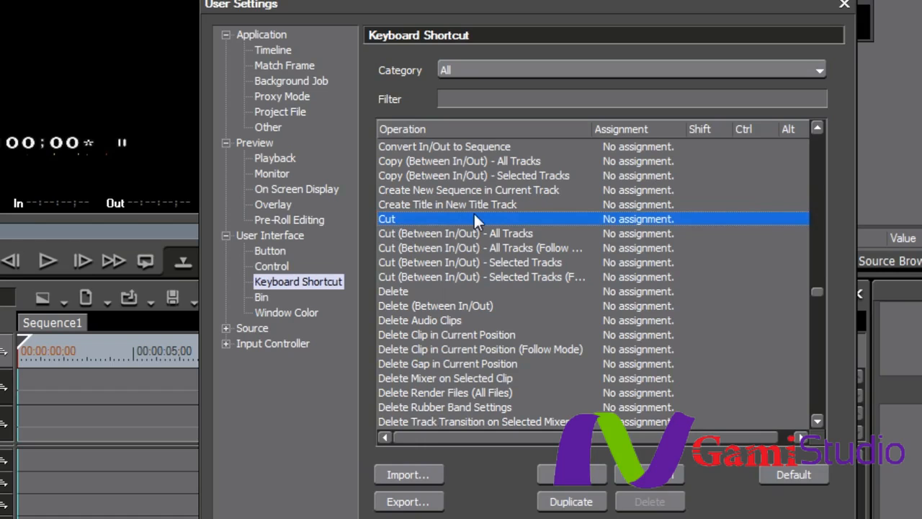
left_click(567, 477)
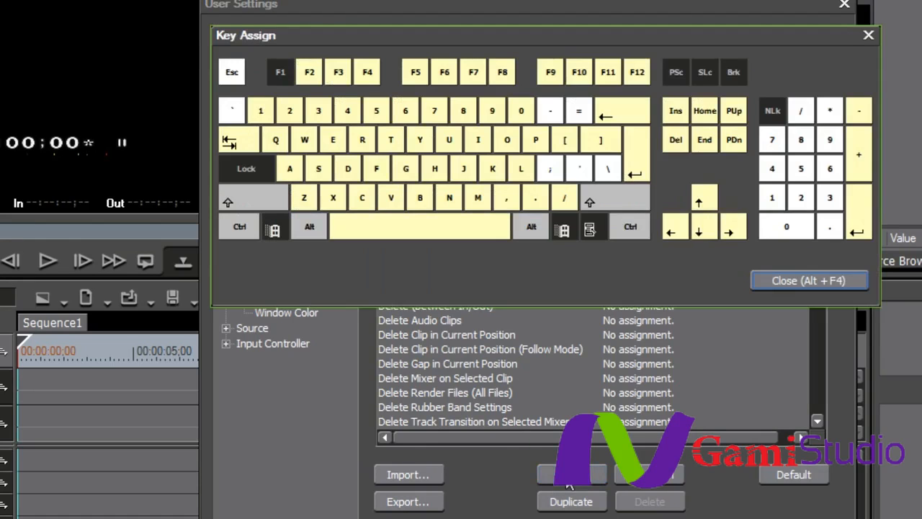
mouse_move(434, 168)
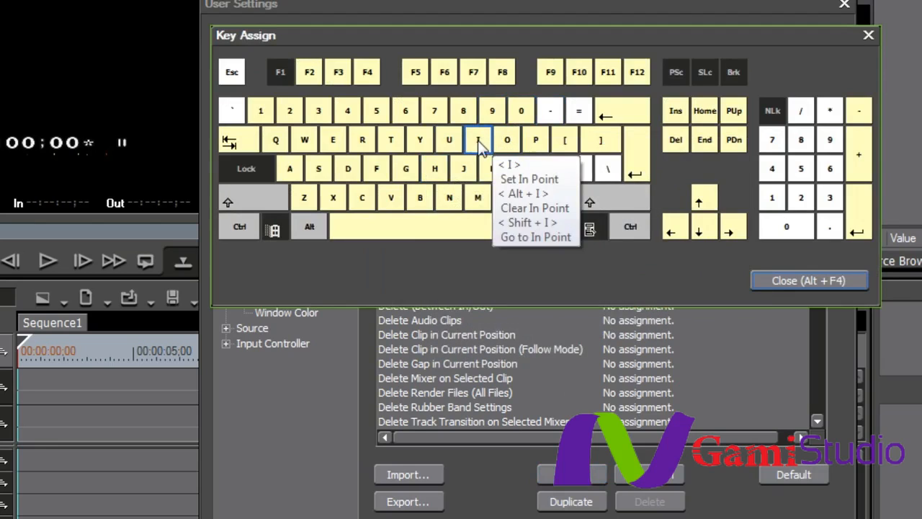
mouse_move(449, 144)
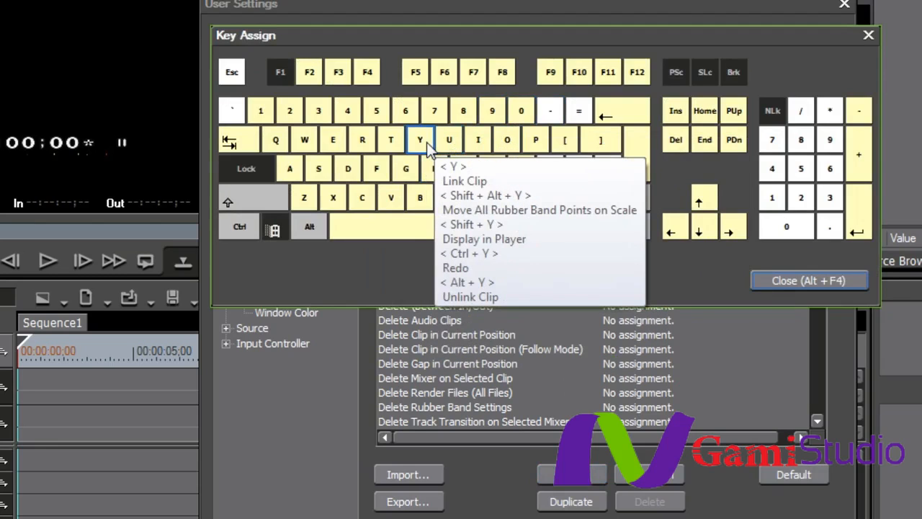
mouse_move(369, 144)
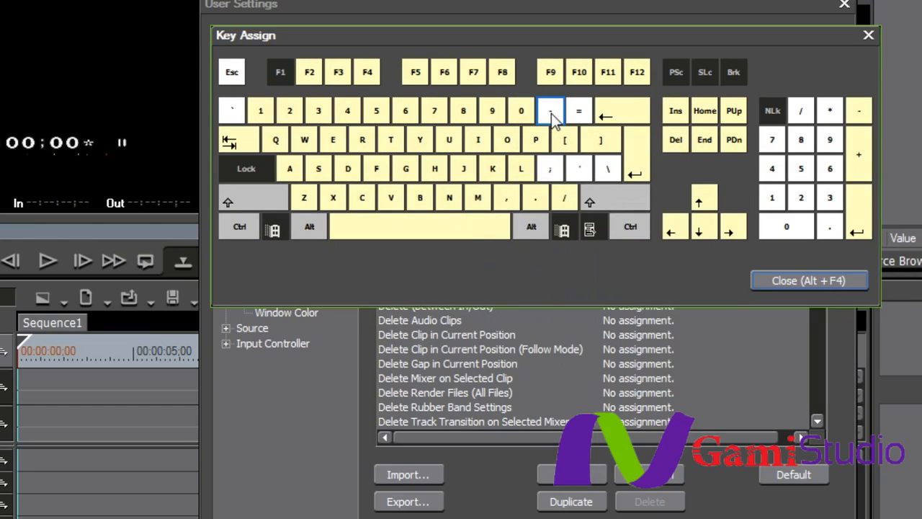
mouse_move(536, 137)
- Check key availability for Ctrl, Shift and Alt combinations, including the J key's shortcuts, and close the key map without assigning anything
key("ctrl+alt")
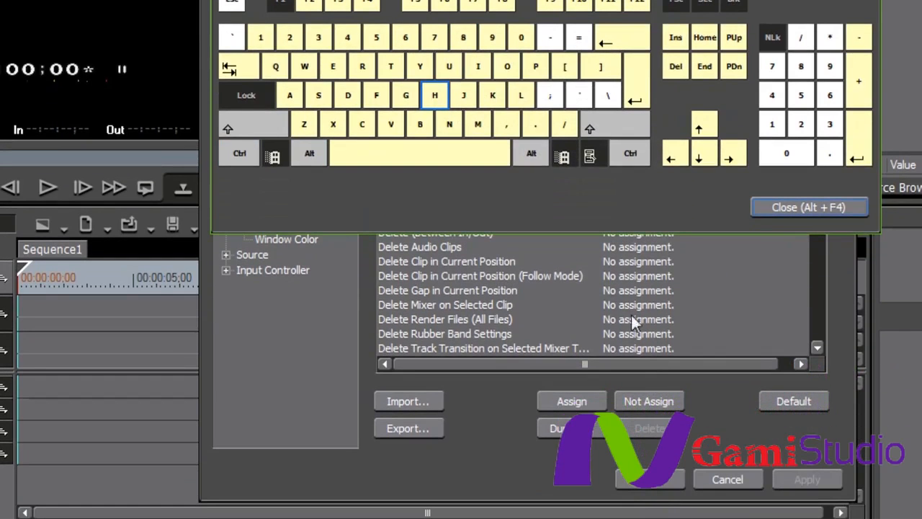
mouse_move(535, 121)
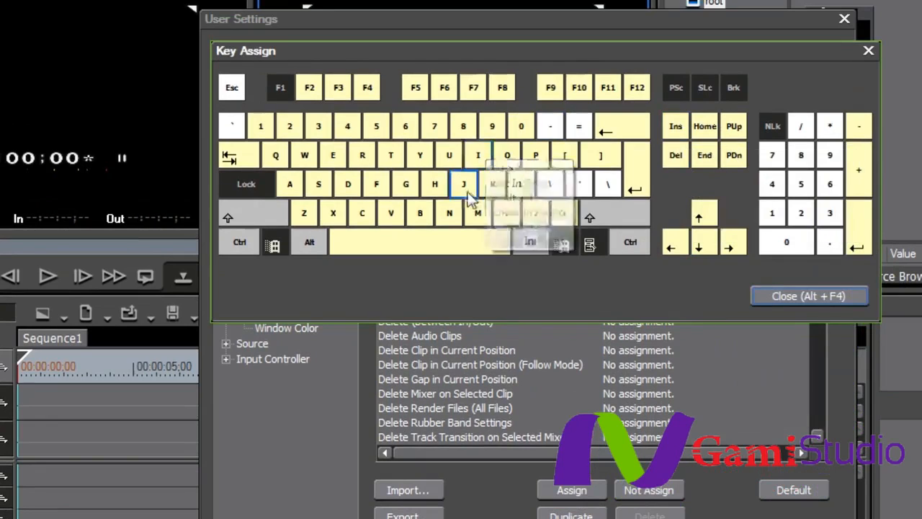
mouse_move(466, 102)
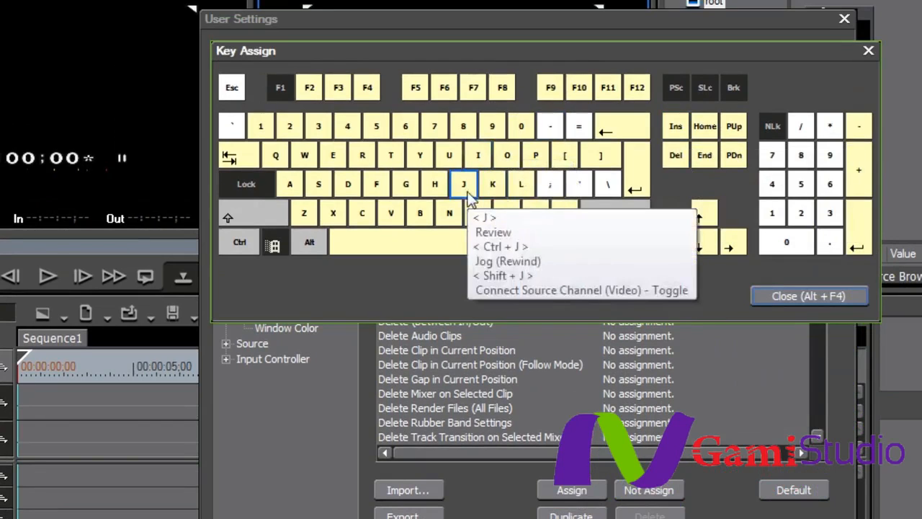
key("ctrl")
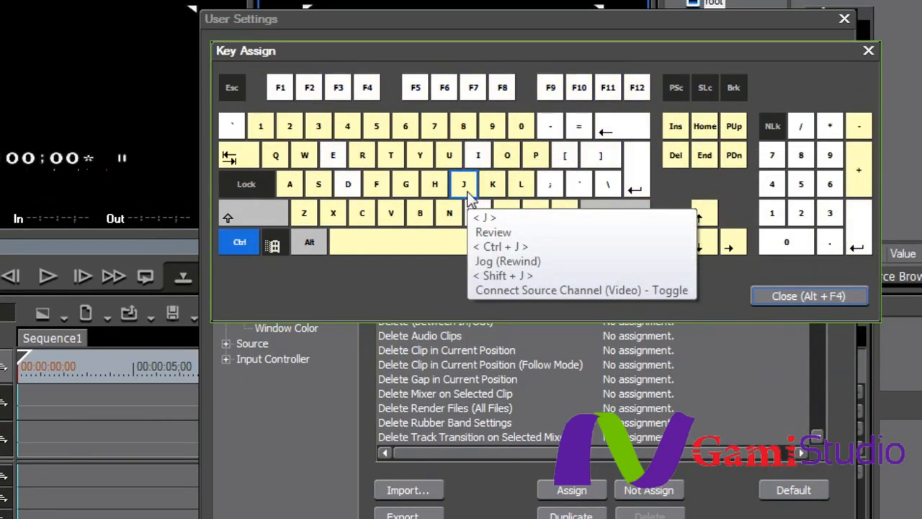
key("shift")
key("alt")
mouse_move(495, 191)
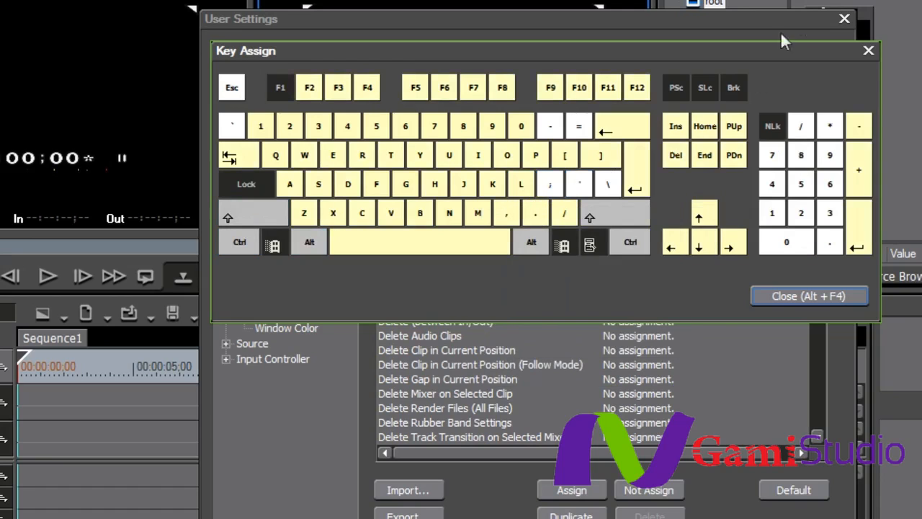
left_click(807, 295)
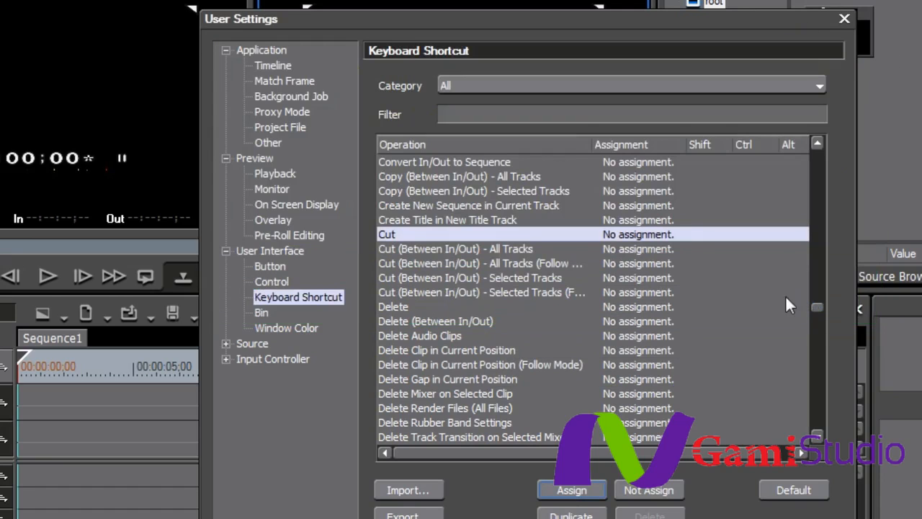
- Look at the Bin settings, and try out a window color of R 11 and G -22 before restoring and applying the default
left_click(262, 312)
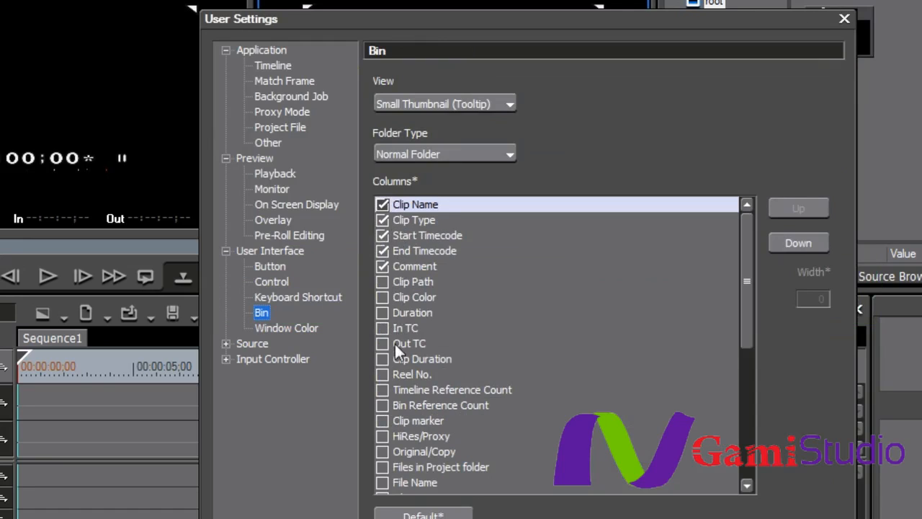
left_click(295, 329)
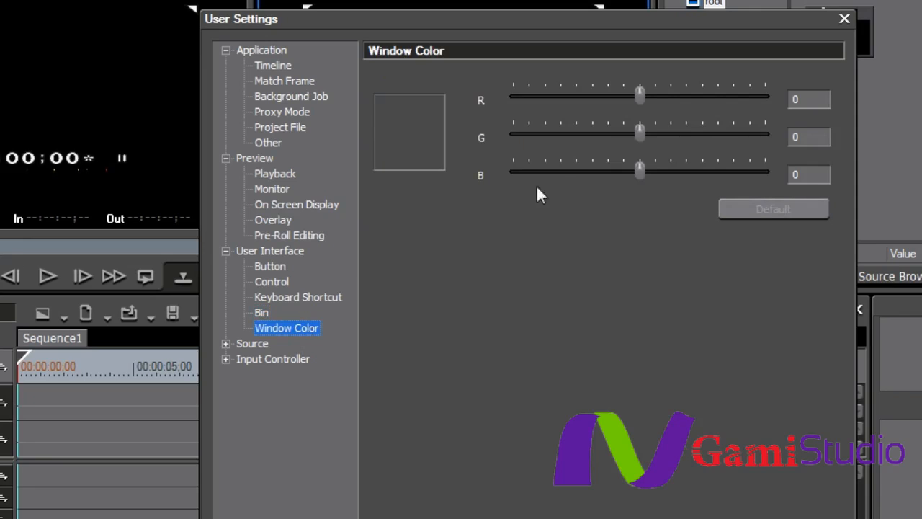
left_click_drag(639, 134, 552, 140)
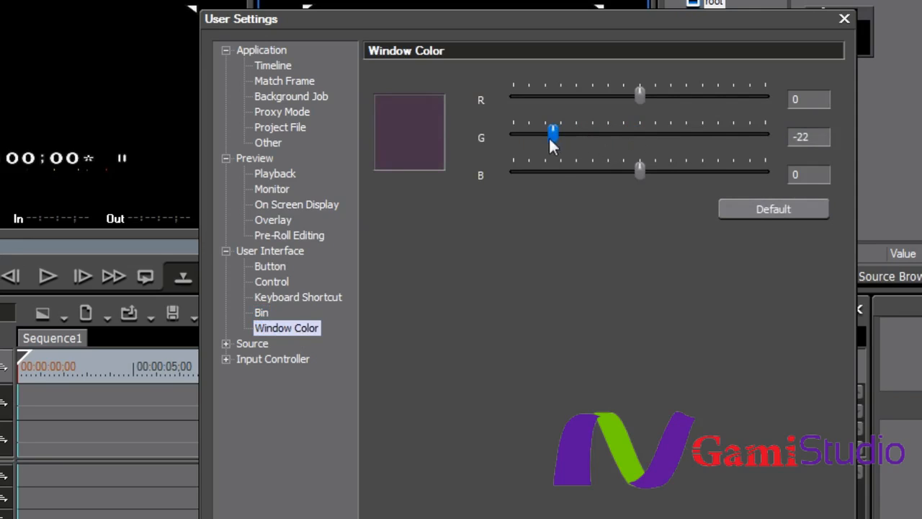
left_click_drag(639, 96, 683, 97)
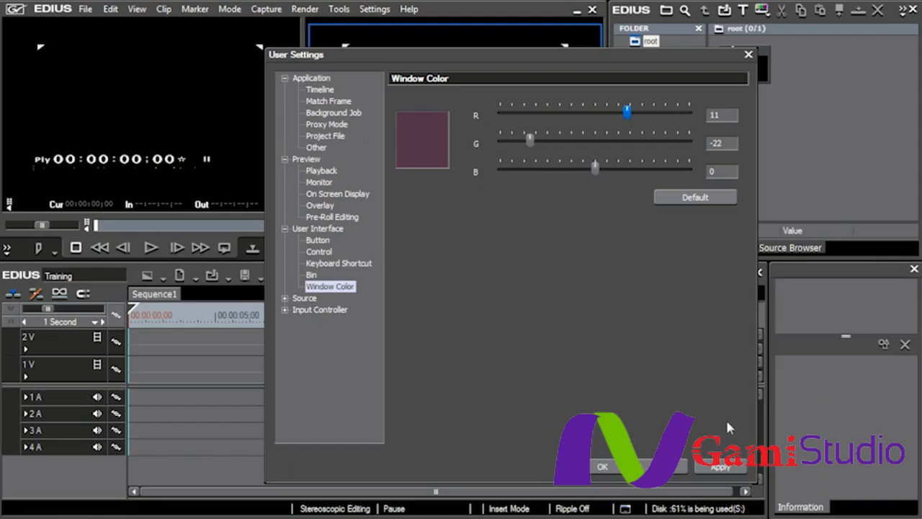
left_click(714, 469)
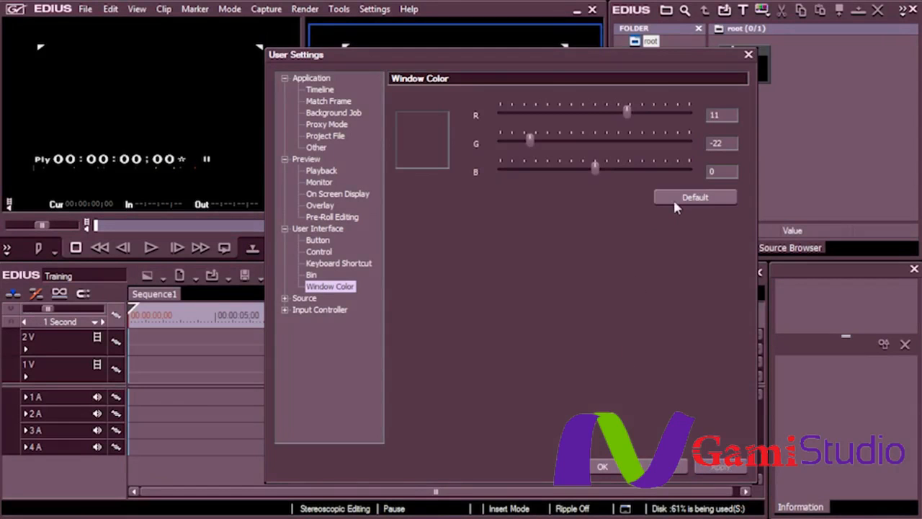
left_click(675, 203)
left_click(722, 469)
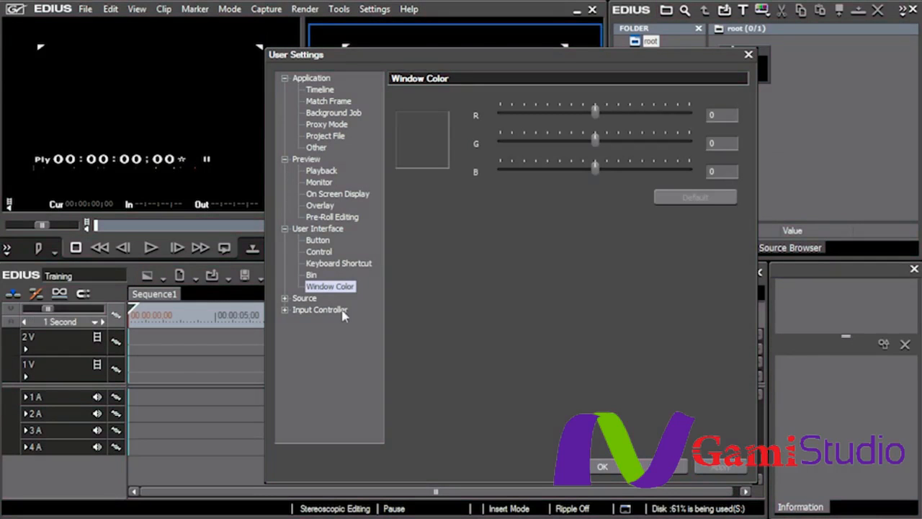
- Examine the Source settings for Duration, Automatic Correction and Restore Offline Clip
left_click(285, 299)
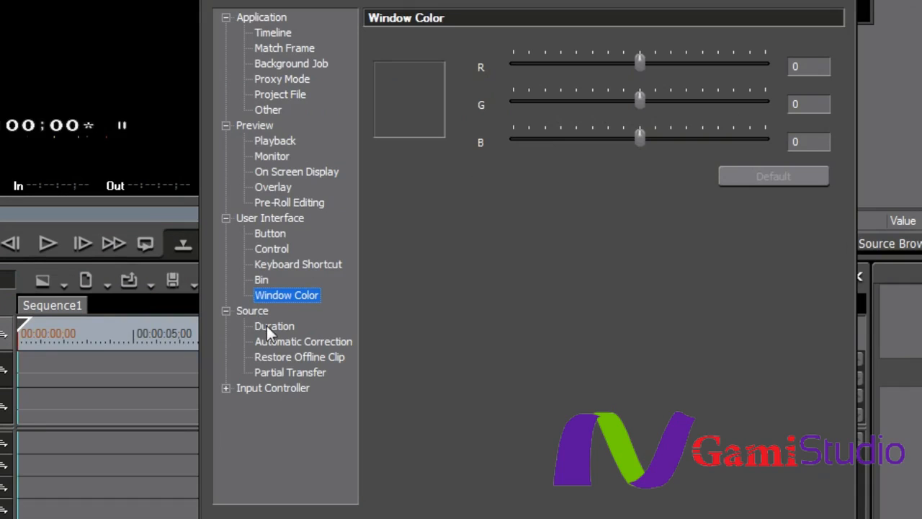
left_click(267, 328)
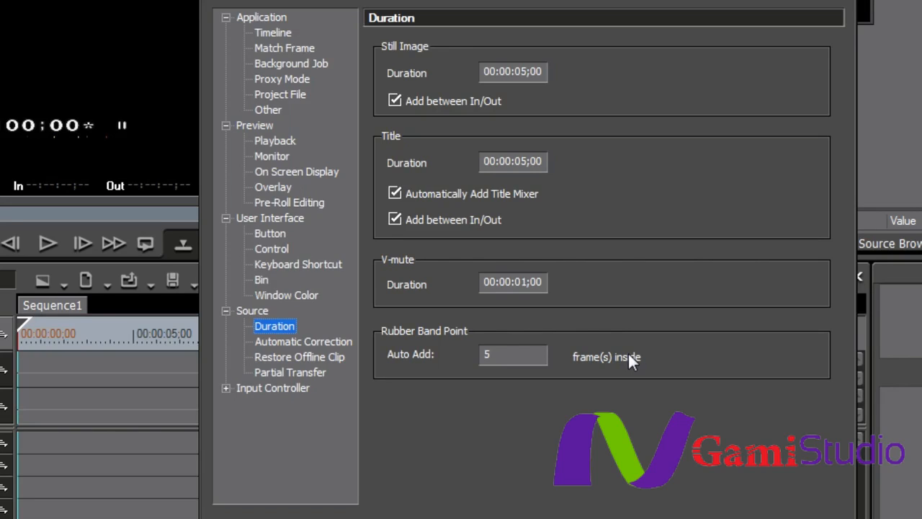
left_click(308, 343)
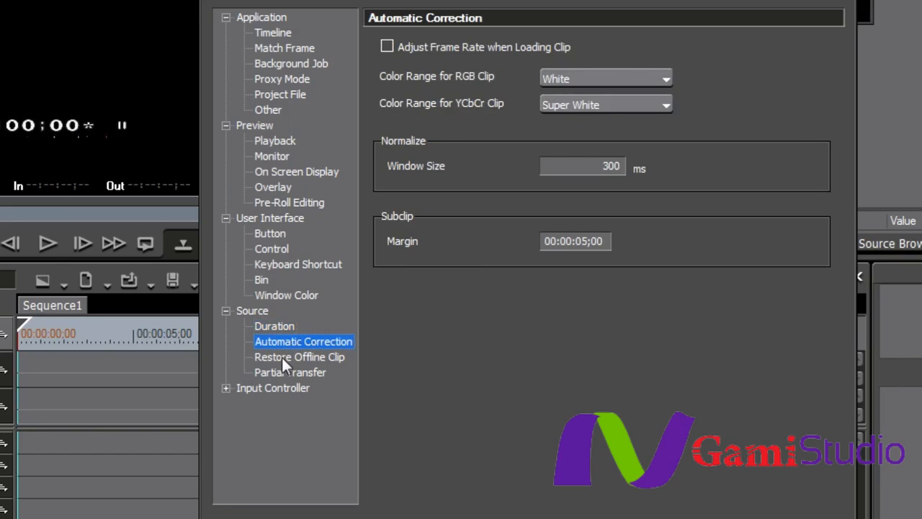
left_click(283, 358)
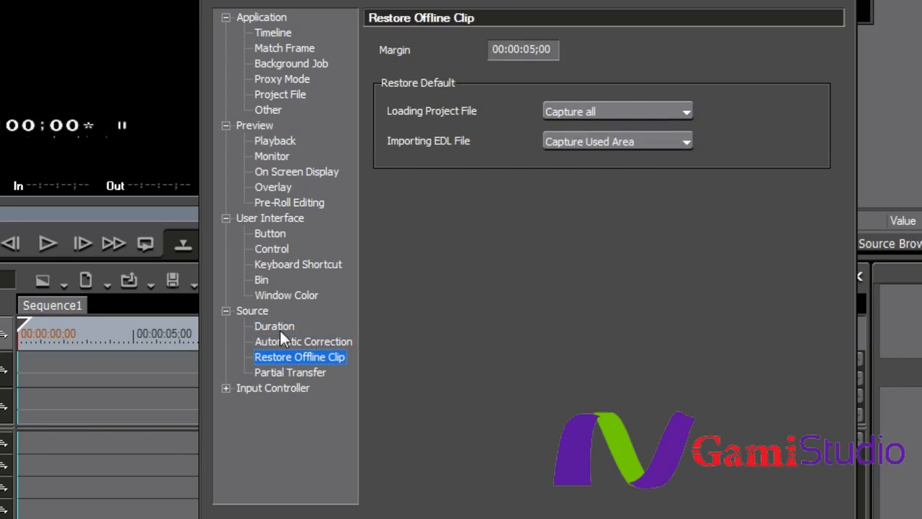
- Turn on Partial Transfer's automatic transfer for clips added from the player to the timeline and to the bin
left_click(288, 372)
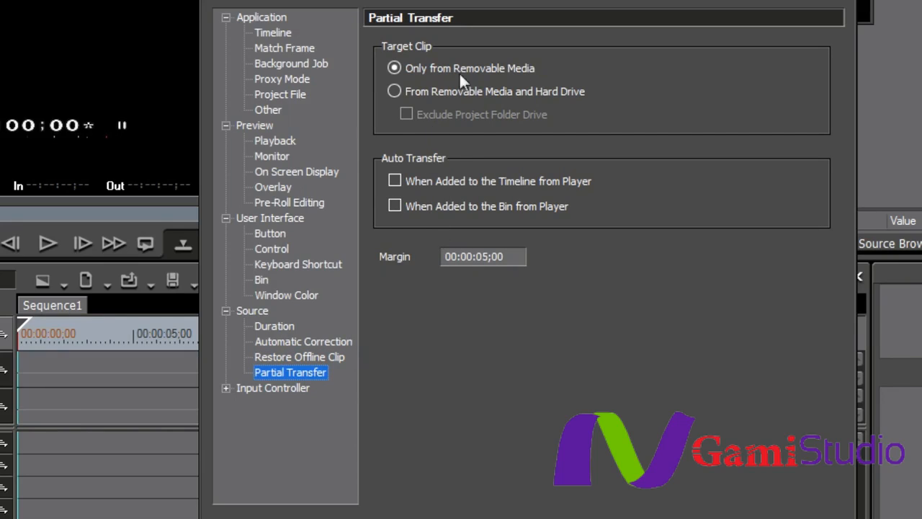
left_click(395, 180)
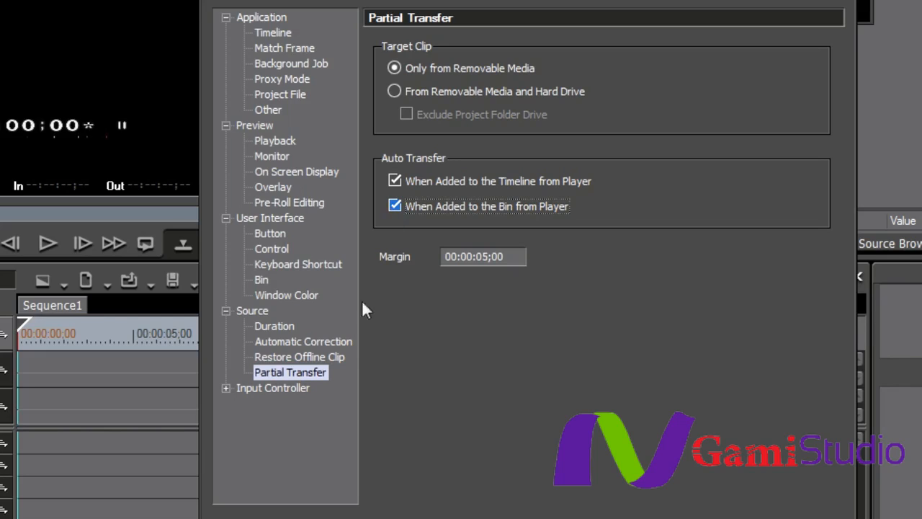
- Examine the Input Controller layouts for MKB-88 for EDIUS and Behringer BCF2000, dismissing the preset number dialog
left_click(226, 388)
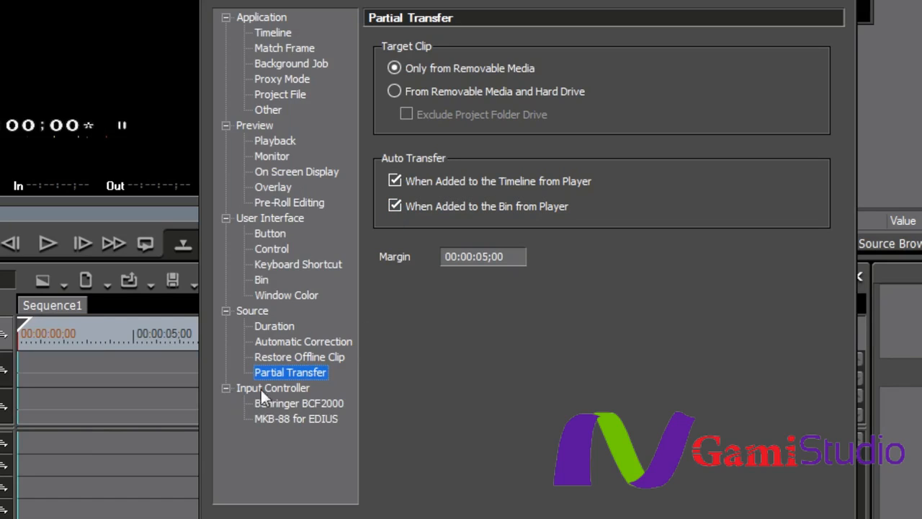
left_click(294, 421)
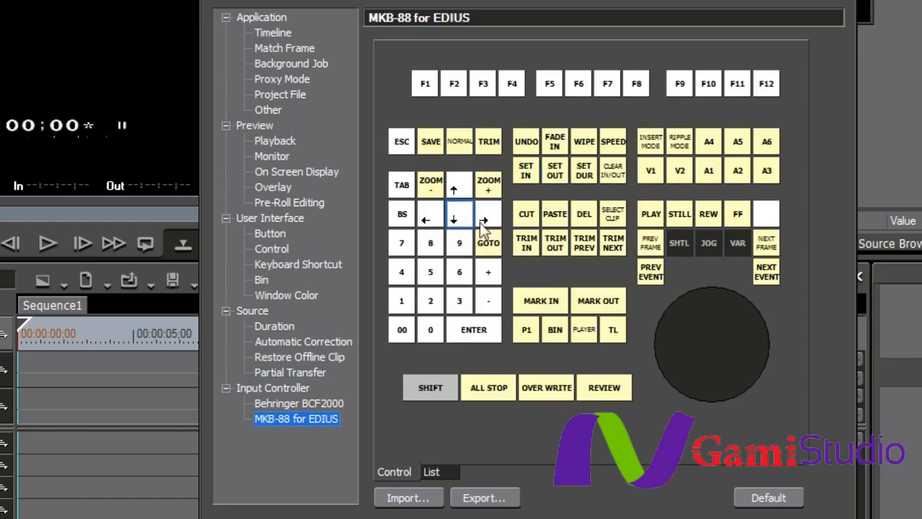
left_click(280, 404)
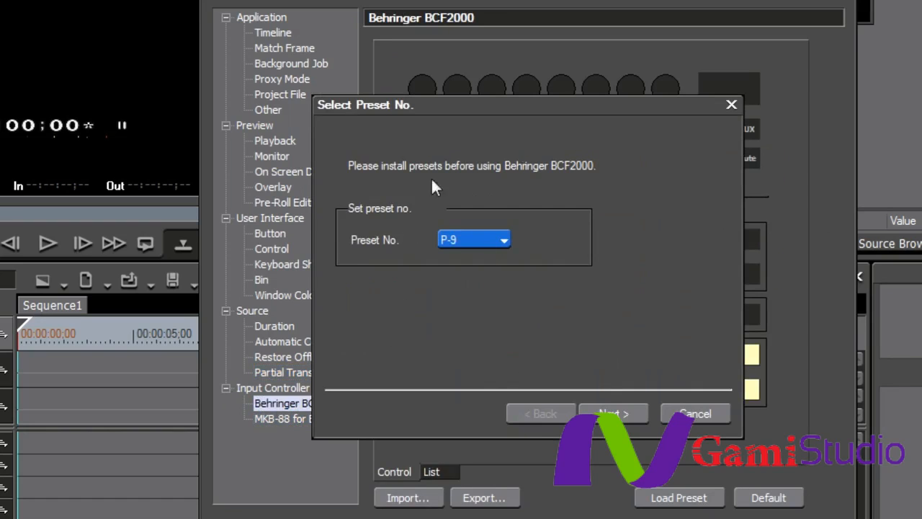
left_click(587, 408)
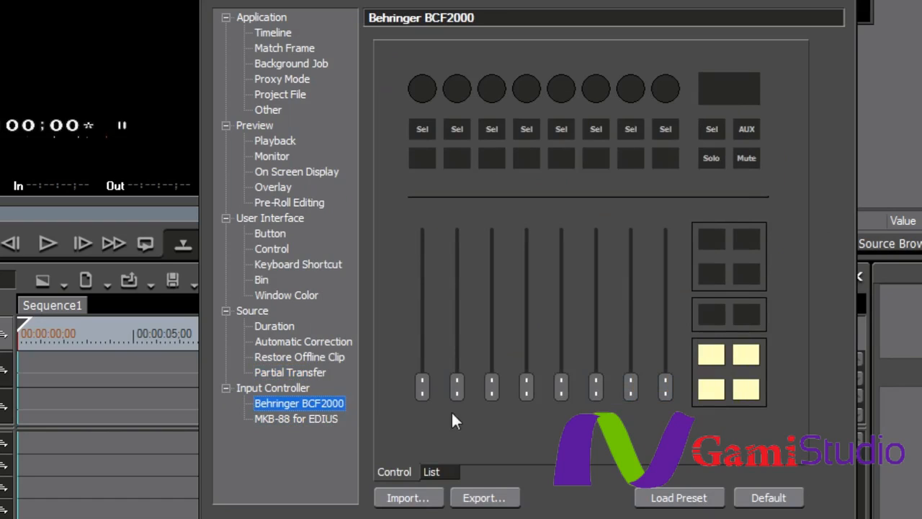
left_click(313, 417)
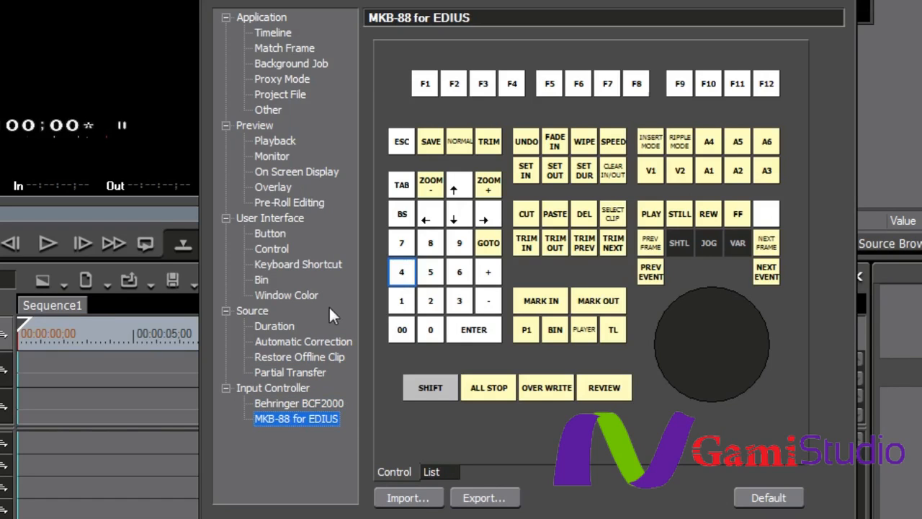